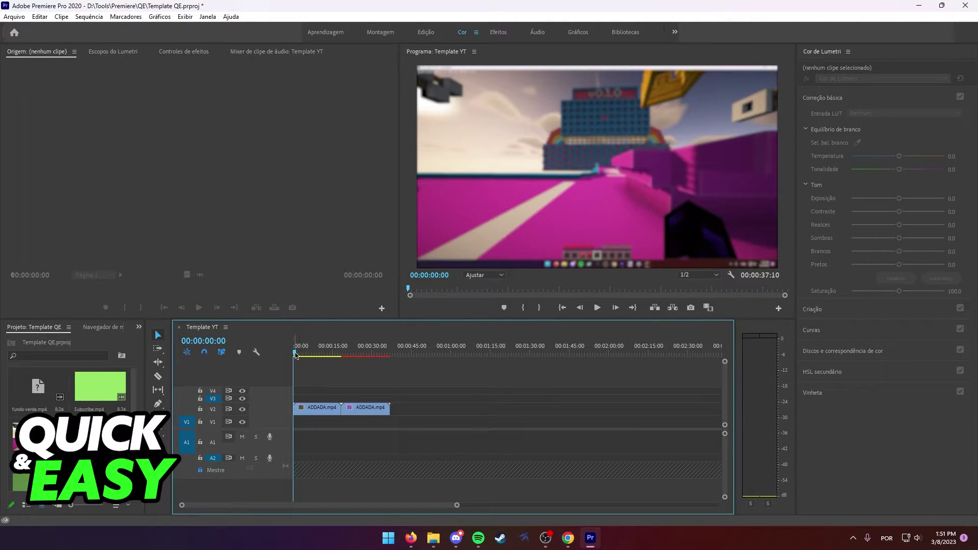
# Scrub the Template YT playhead forward to about 00:00:09:29
pyautogui.moveTo(295, 354)
pyautogui.mouseDown()
pyautogui.moveTo(330, 356)
pyautogui.moveTo(318, 355)
pyautogui.mouseUp()
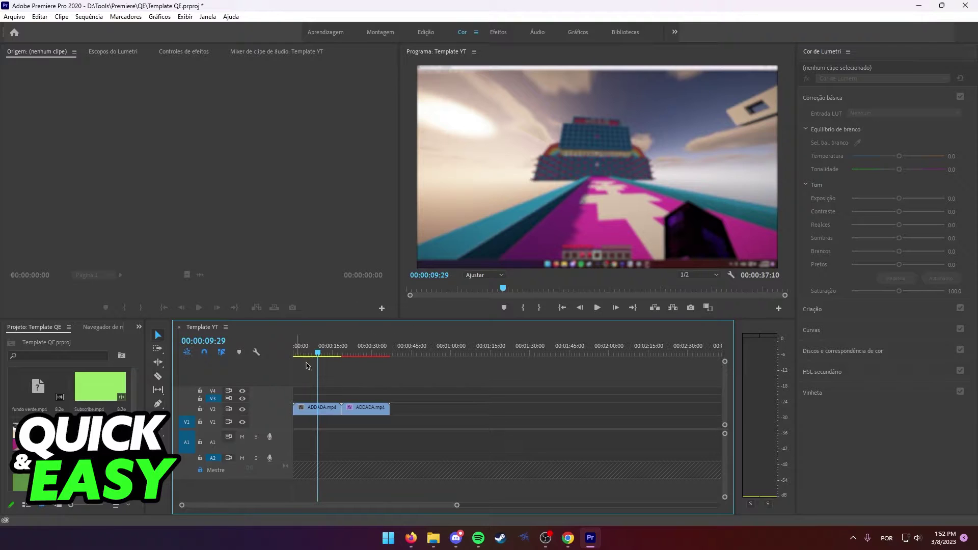
# Select ADDADA.mp4, reopen Lumetri Correção básica, and move the playhead to 00:00:27:53
pyautogui.click(321, 412)
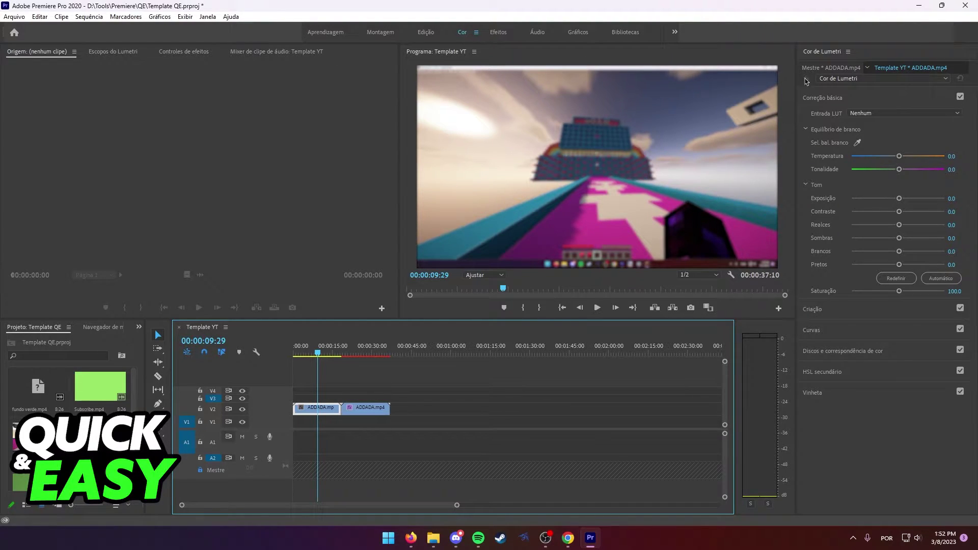
pyautogui.click(829, 98)
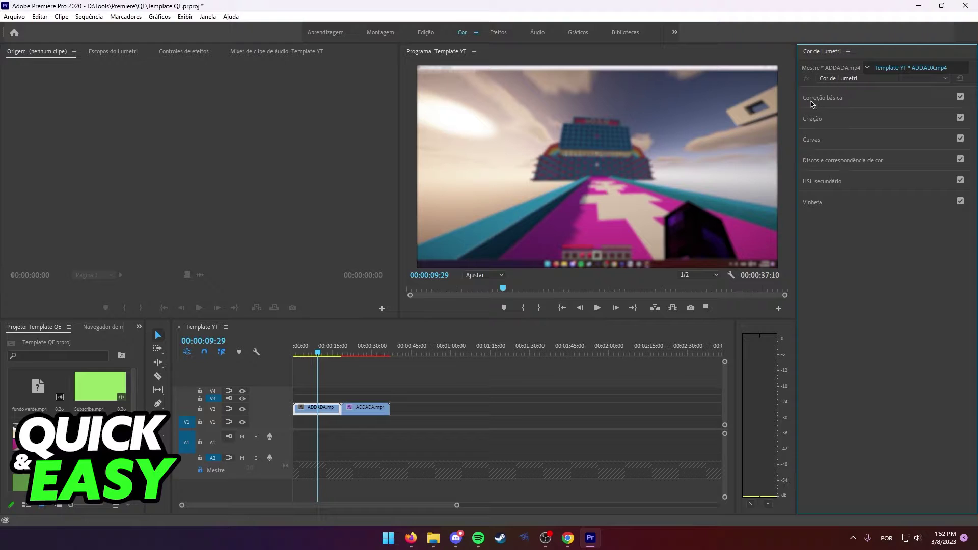
pyautogui.click(838, 105)
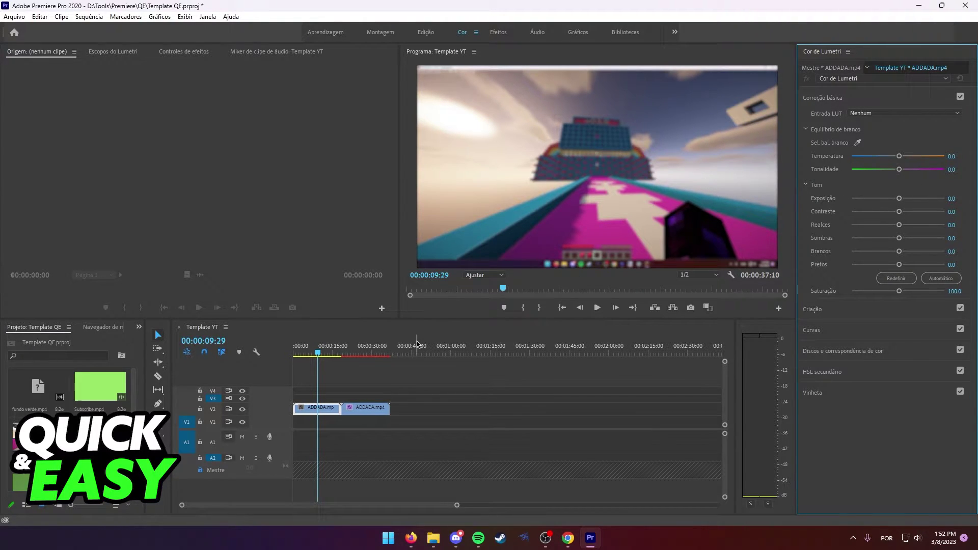
pyautogui.click(366, 348)
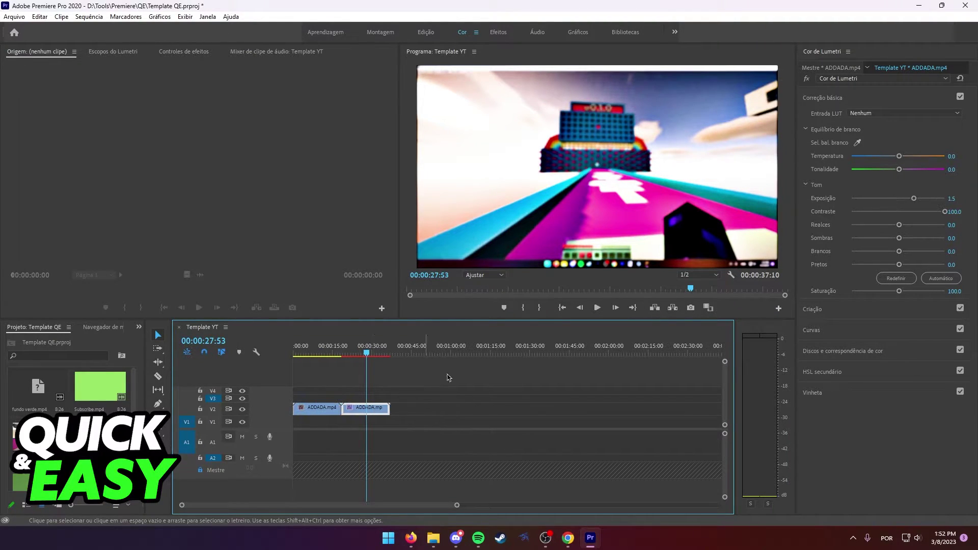
# Set Lumetri Exposição to 1.5 and Contraste to about 30.4 on the later clip
pyautogui.moveTo(900, 199)
pyautogui.mouseDown()
pyautogui.moveTo(944, 213)
pyautogui.moveTo(914, 214)
pyautogui.mouseUp()
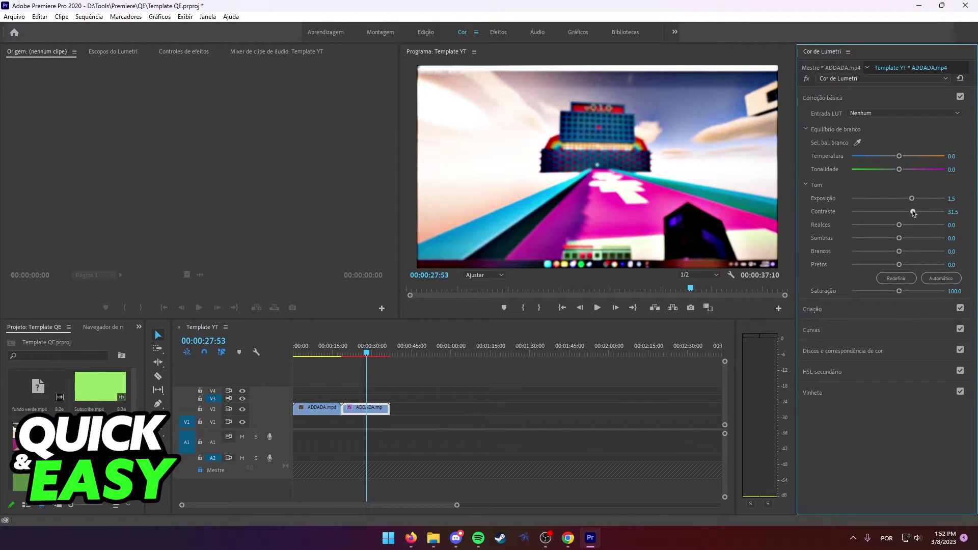
pyautogui.moveTo(913, 213); pyautogui.dragTo(914, 212)
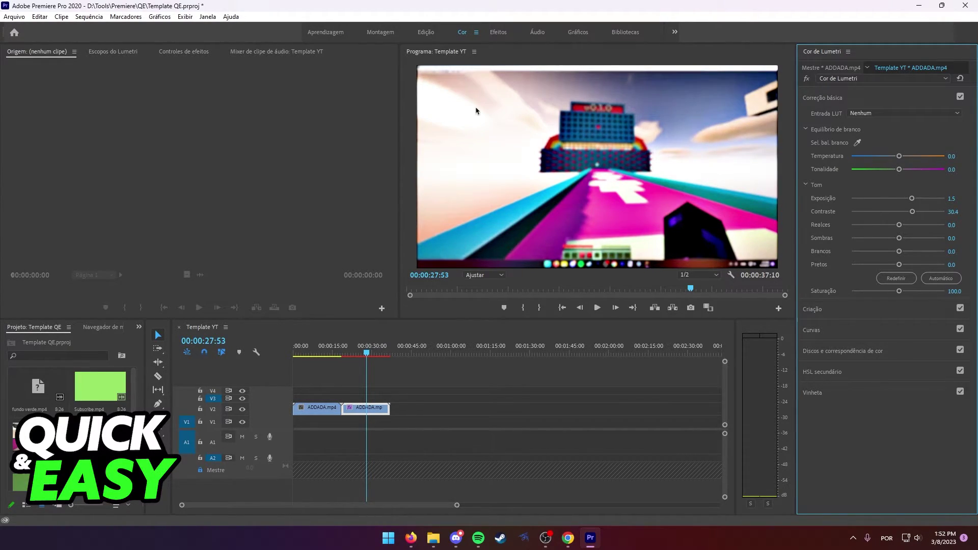
# Switch from the Edição to the Efeitos workspace with the Effects panel focused
pyautogui.click(426, 32)
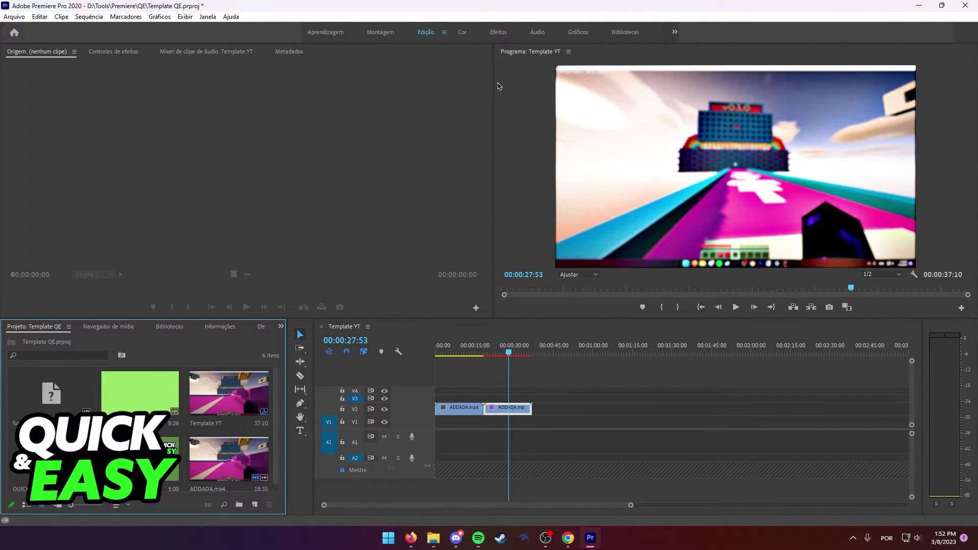
pyautogui.click(506, 34)
pyautogui.click(815, 58)
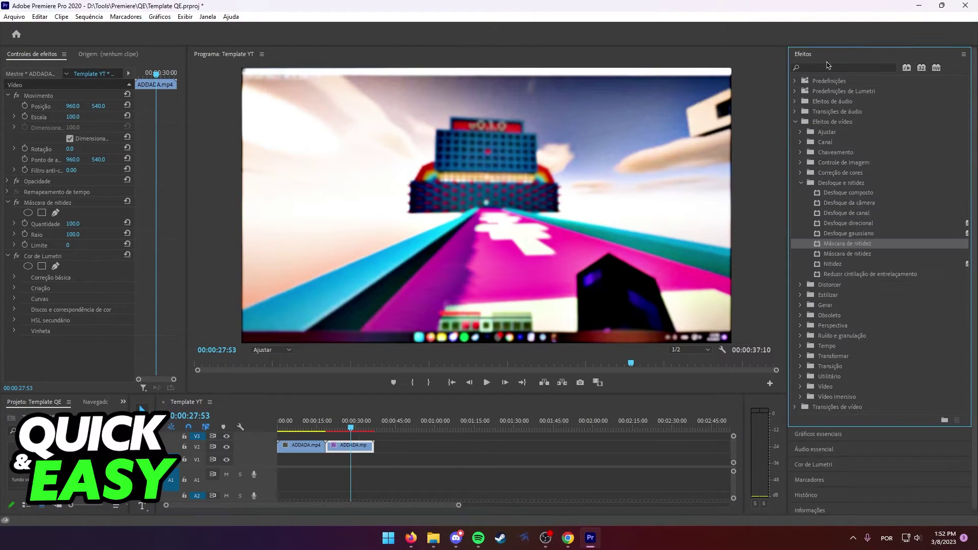
# Search for 'unsharpen mask' and set the Máscara de nitidez Raio to 10
pyautogui.click(836, 66)
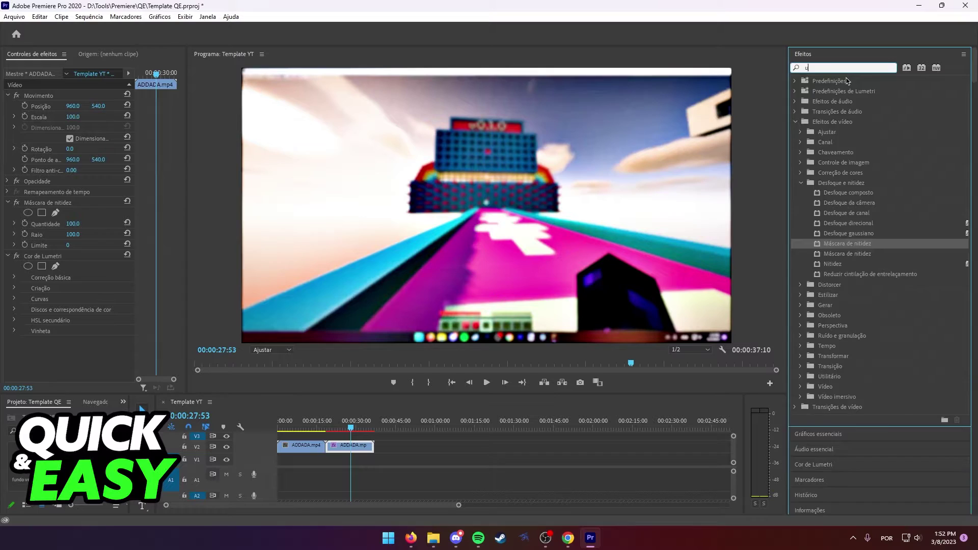
pyautogui.write('unshap')
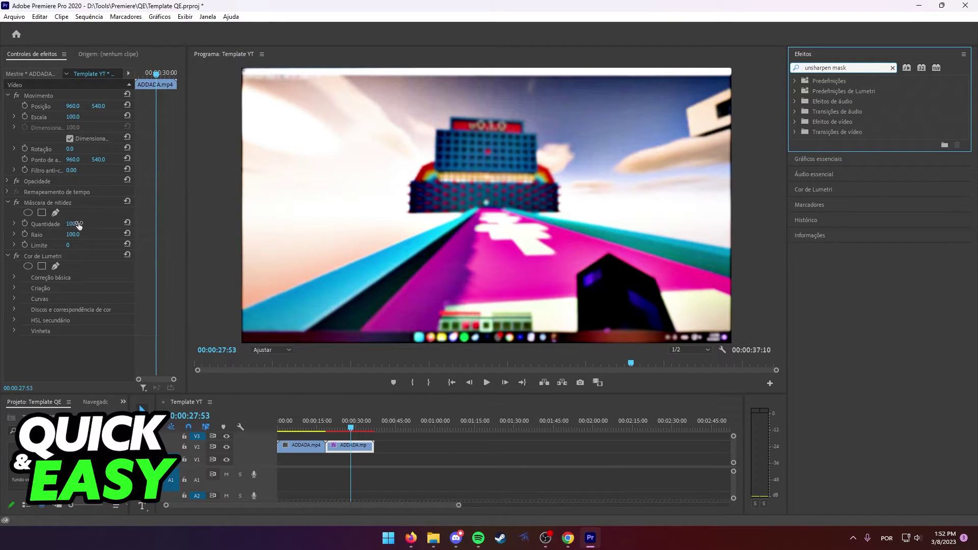
pyautogui.click(72, 235)
pyautogui.write('10')
pyautogui.press('Return')
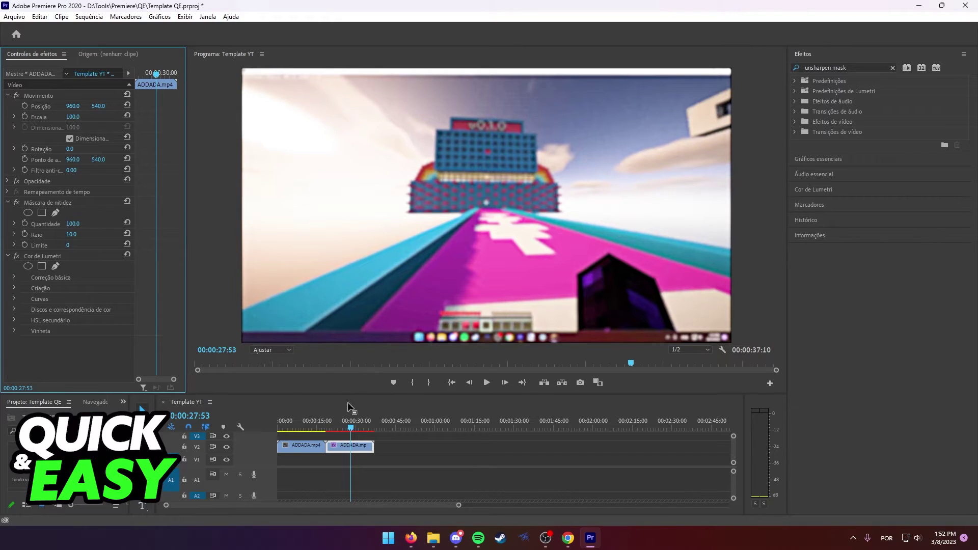
# Scrub the playhead back to about 00:00:23:49 to review the sharpened clip
pyautogui.moveTo(321, 427); pyautogui.dragTo(358, 425)
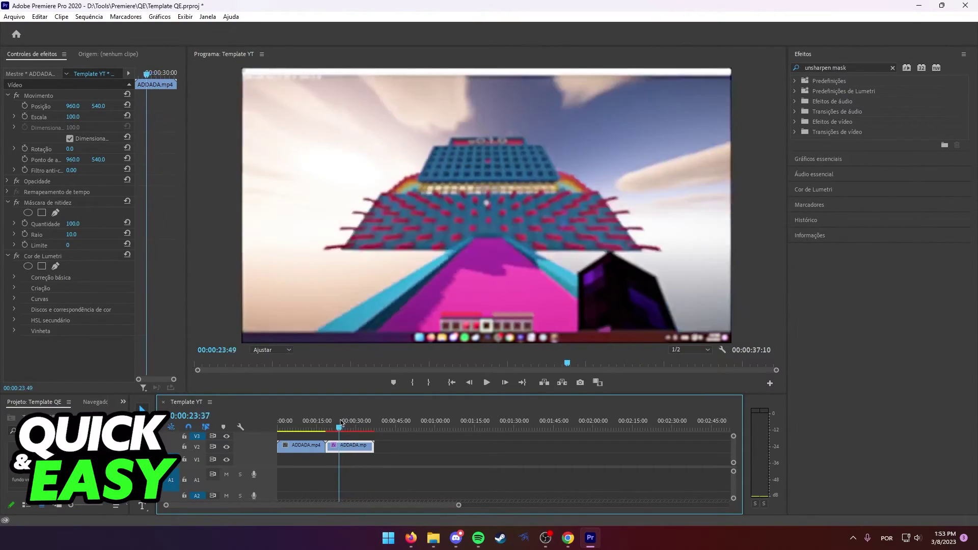
# Scrub between about 00:00:15 and 00:00:28, stopping at 00:00:26:43
pyautogui.moveTo(358, 425)
pyautogui.mouseDown()
pyautogui.moveTo(317, 422)
pyautogui.moveTo(331, 433)
pyautogui.mouseUp()
pyautogui.moveTo(330, 432); pyautogui.dragTo(364, 433)
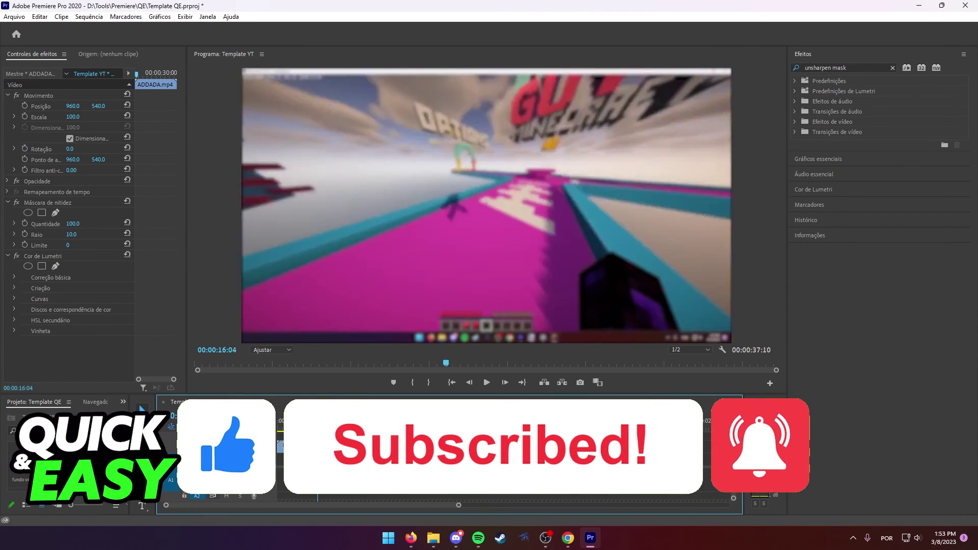
pyautogui.moveTo(361, 433); pyautogui.dragTo(348, 432)
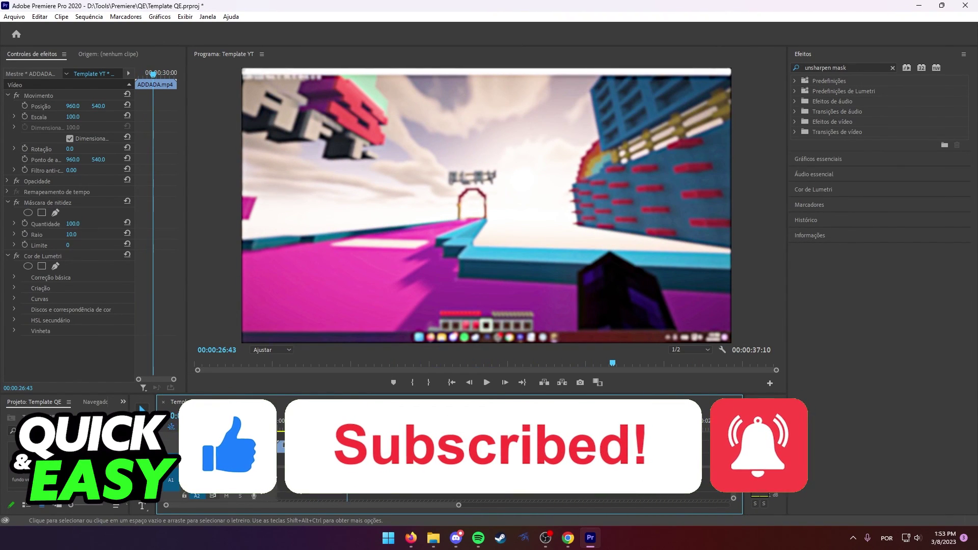